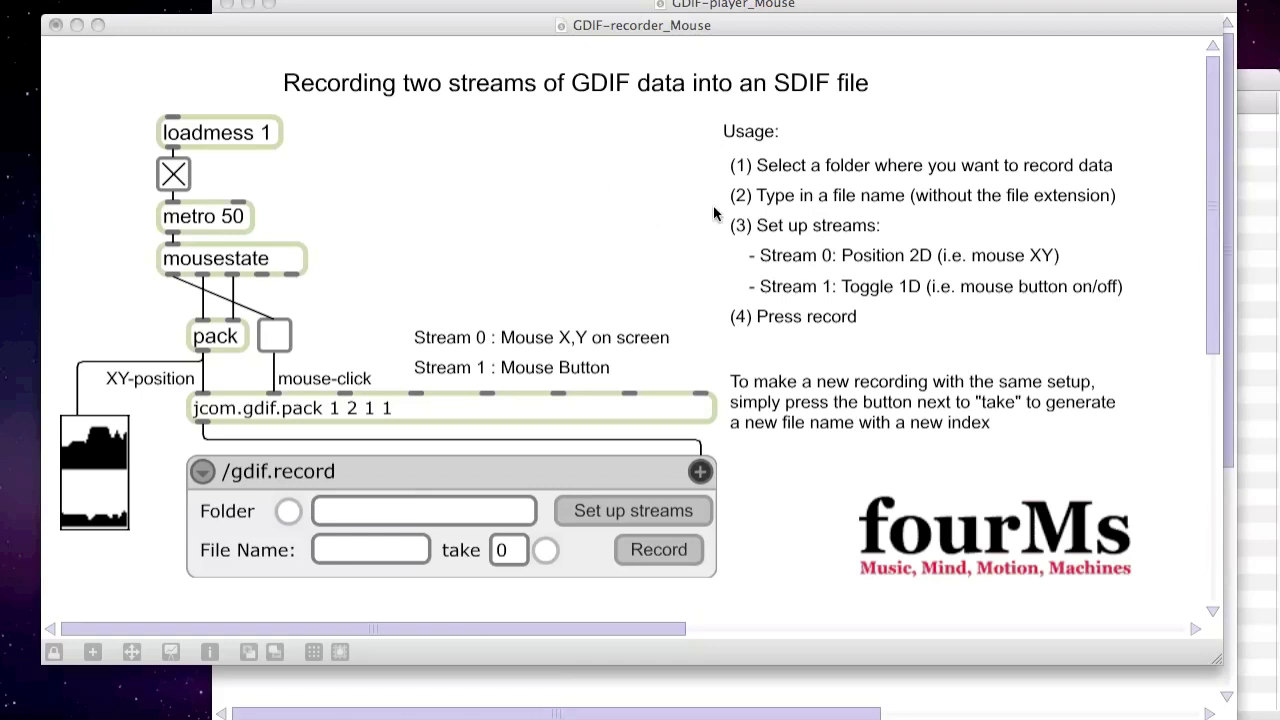
# Bring the recorder patch forward and make test mouse clicks to confirm presses register
pyautogui.click(455, 202)
pyautogui.click(455, 202)
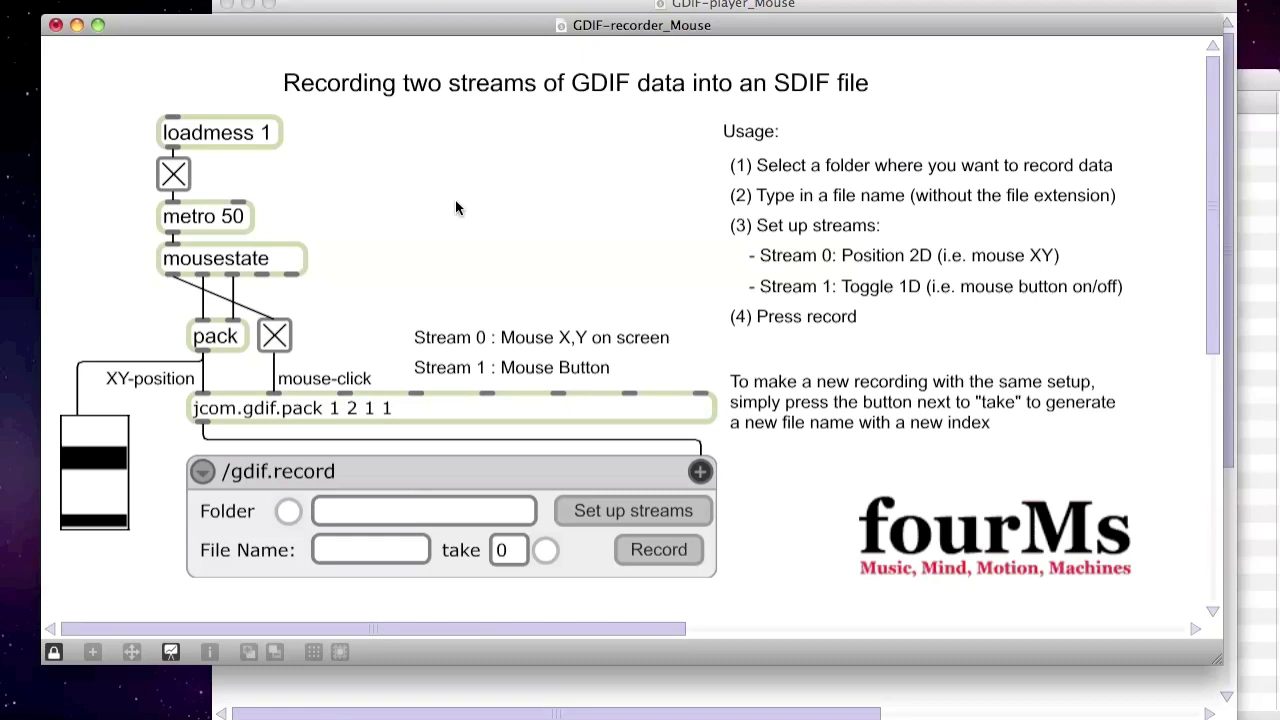
pyautogui.click(455, 205)
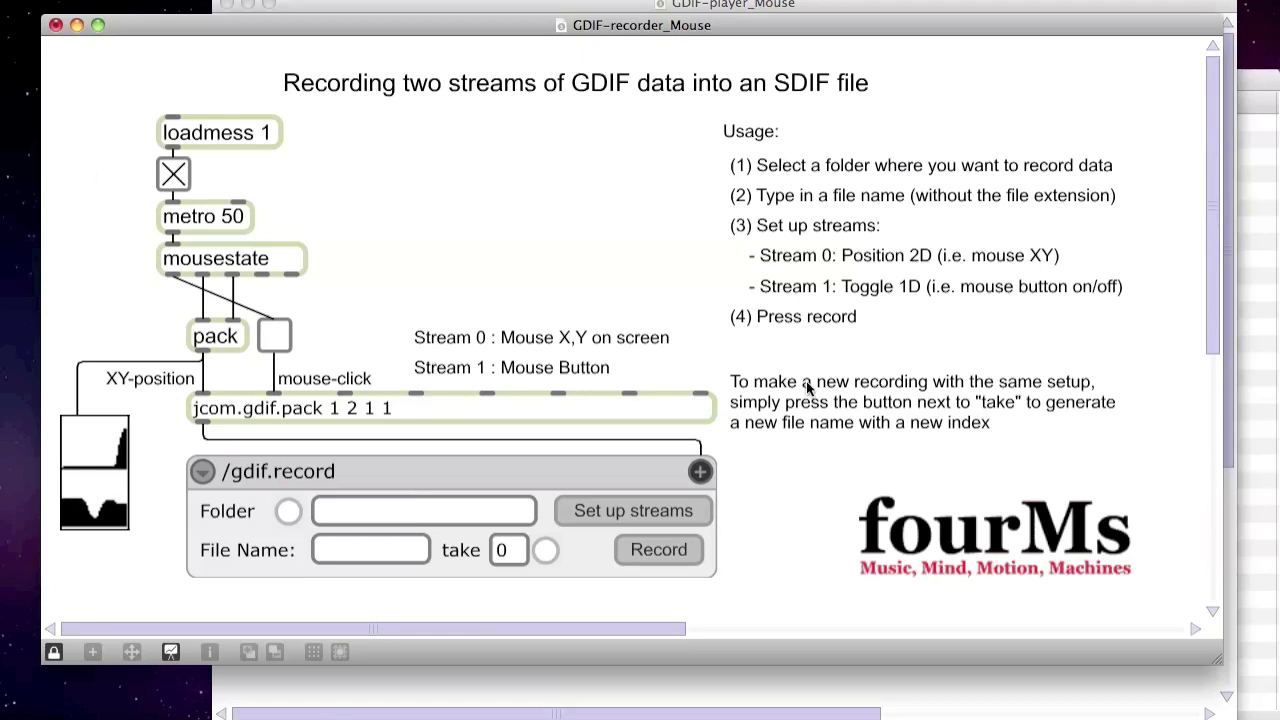
pyautogui.click(365, 415)
pyautogui.click(375, 355)
pyautogui.click(375, 355)
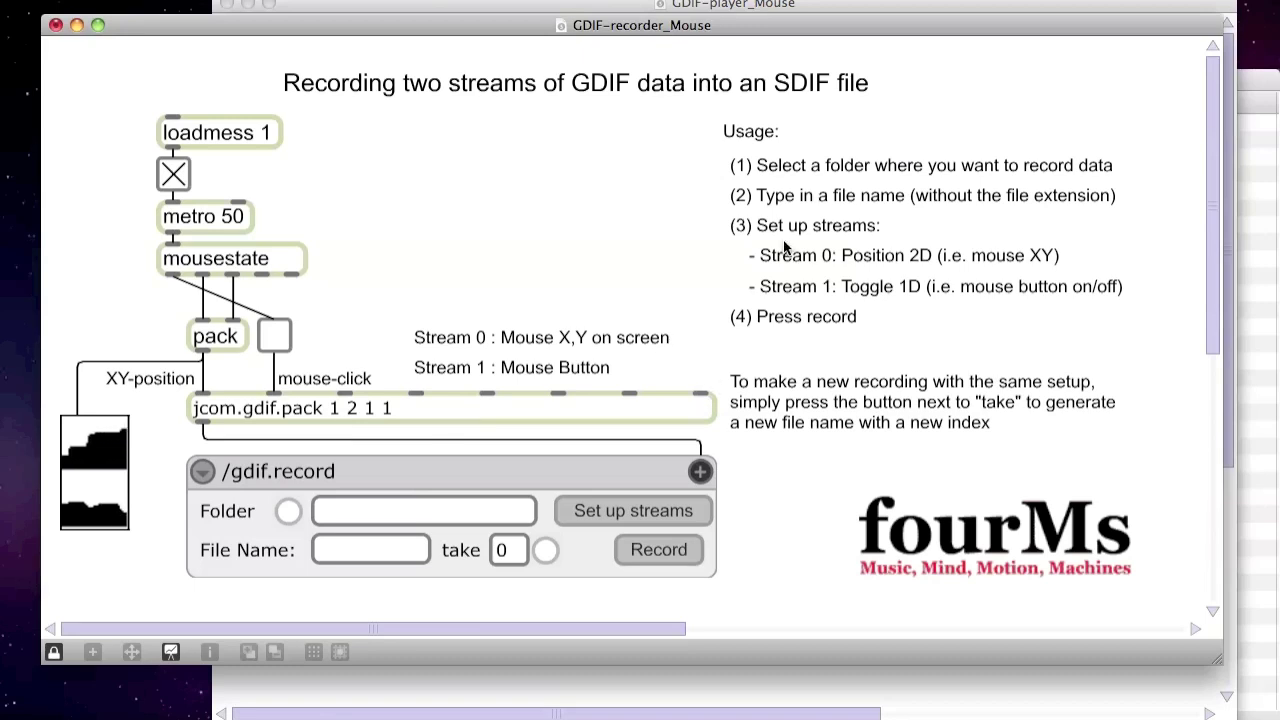
# Choose the Desktop as the recording folder and name the file mousegdif
pyautogui.click(286, 511)
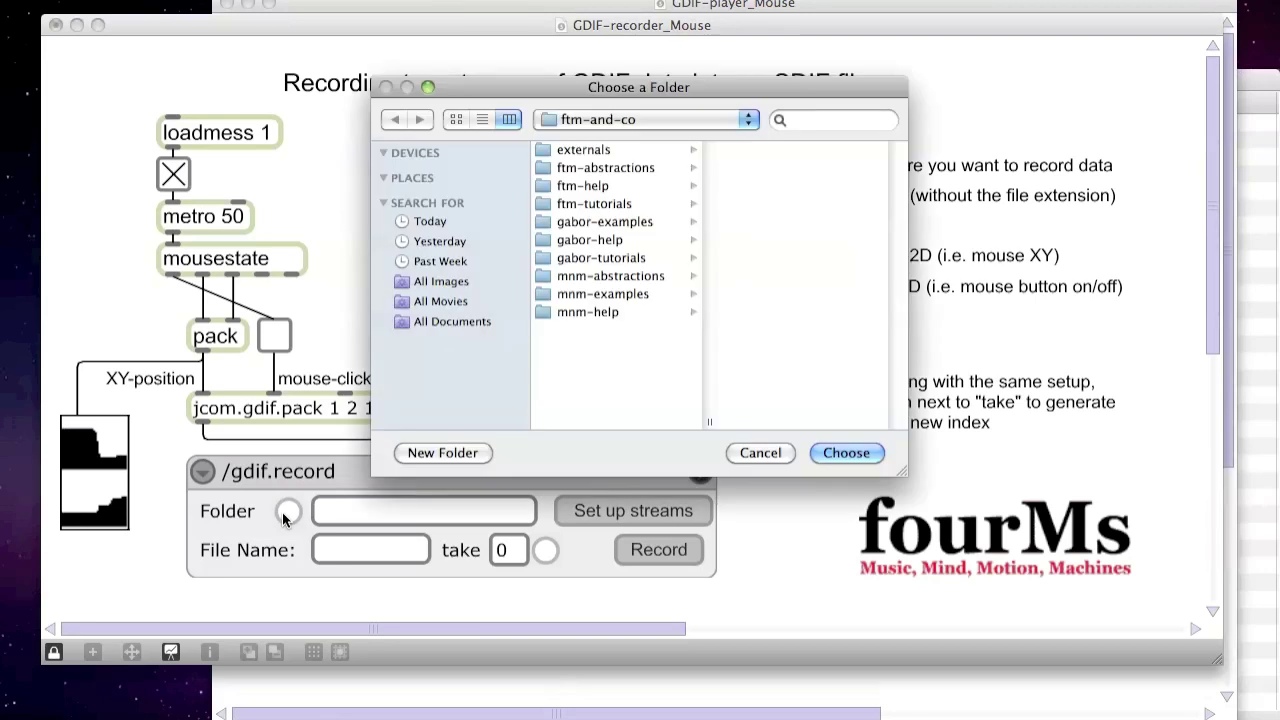
pyautogui.click(440, 236)
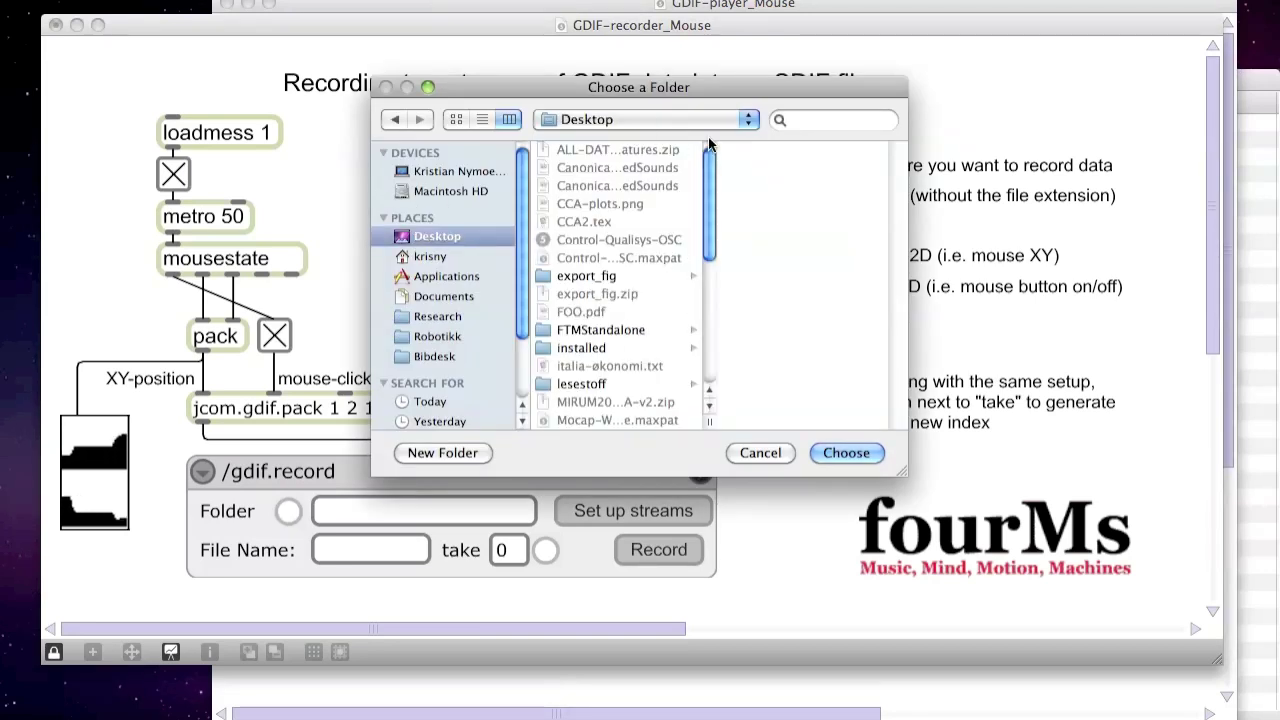
pyautogui.click(843, 452)
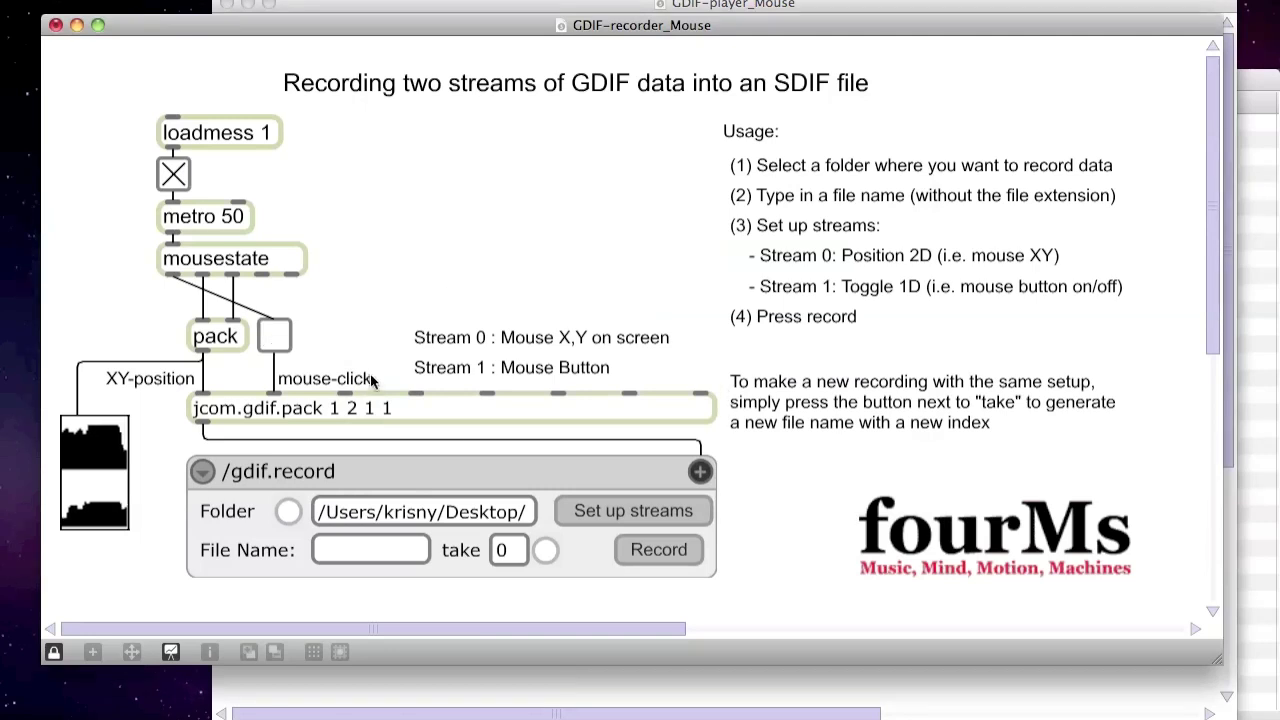
pyautogui.click(370, 550)
pyautogui.write('mouse')
pyautogui.write('qd')
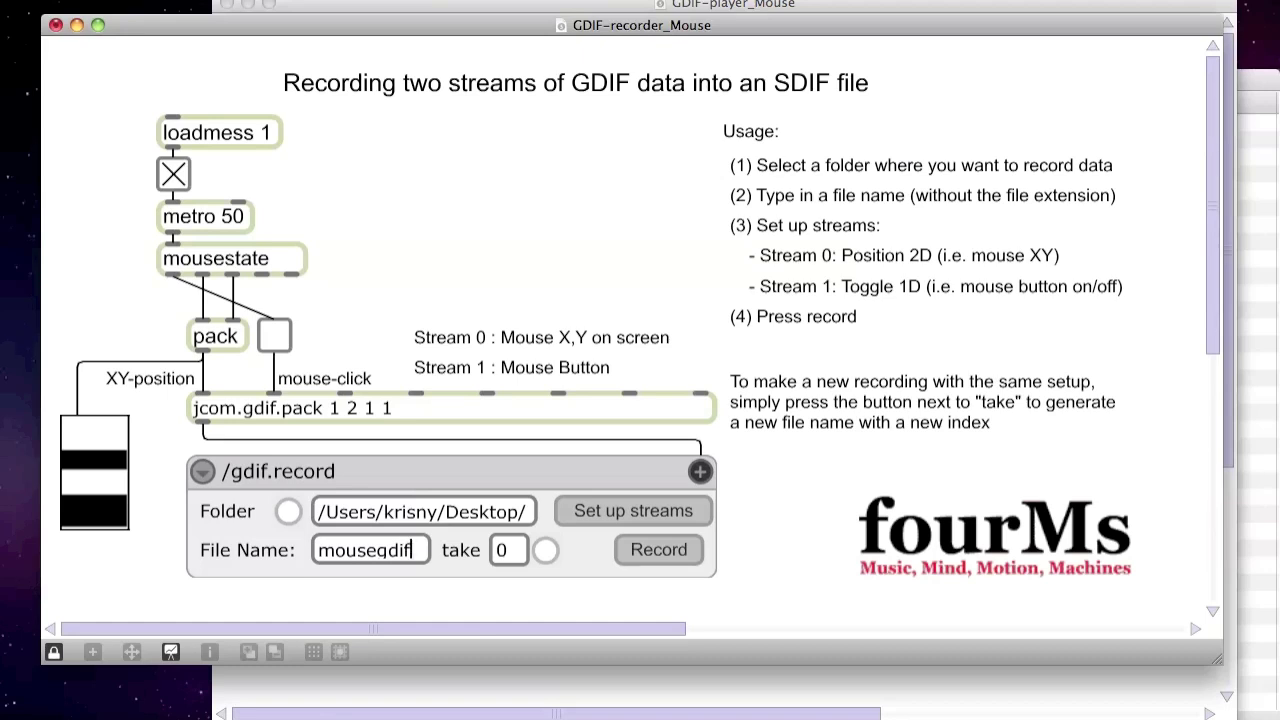
pyautogui.press('Return')
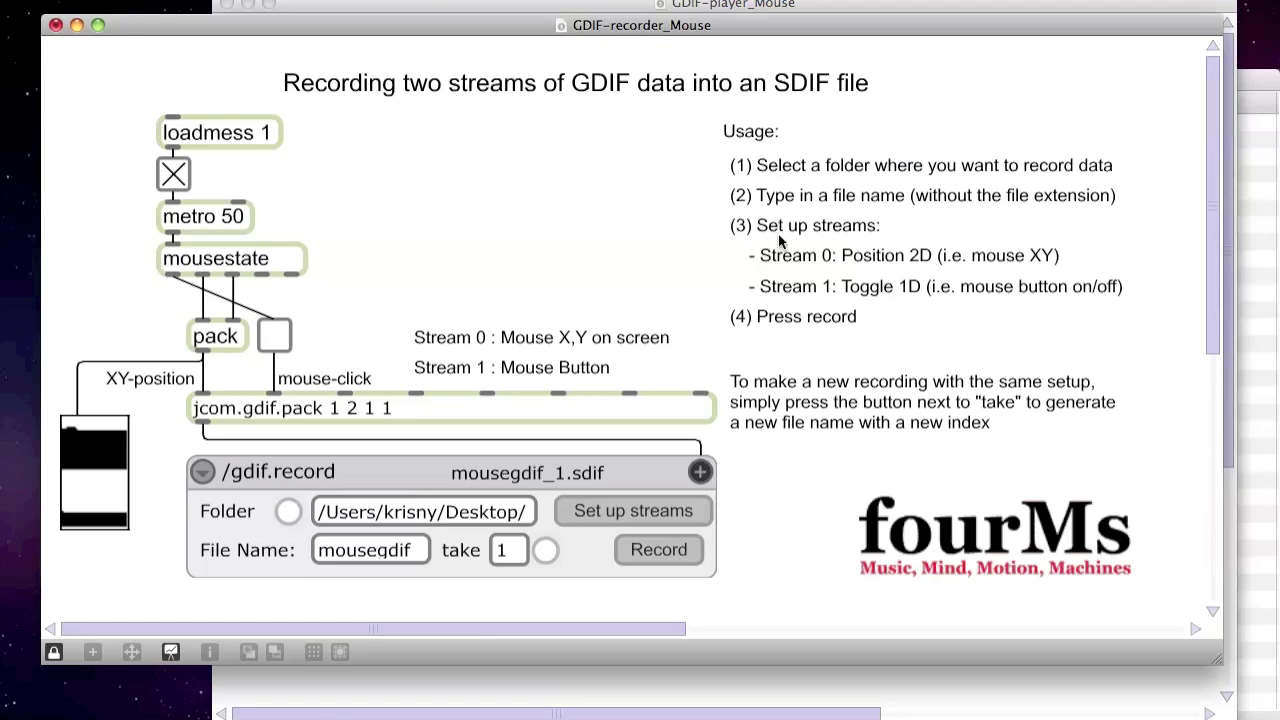
# In stream setup, assign Stream_0 to GDIF: Position 2D and Stream_1 to GDIF: Toggle 1D
pyautogui.click(633, 510)
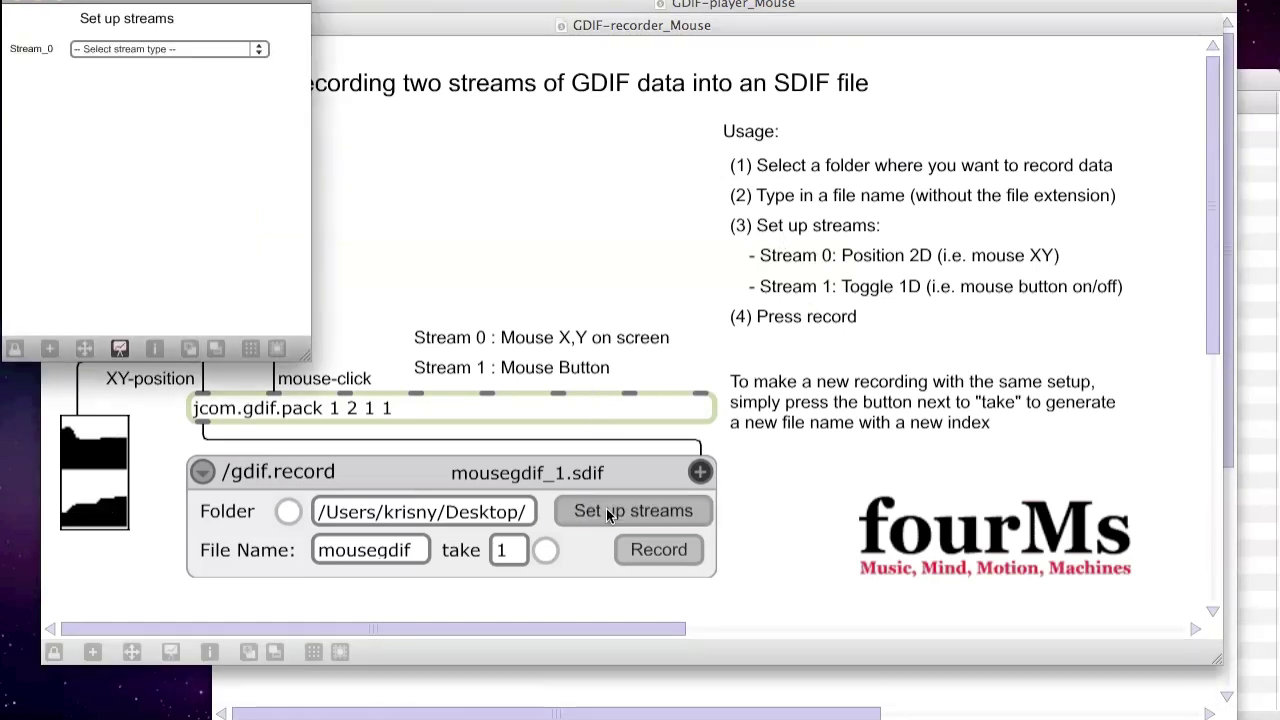
pyautogui.moveTo(110, 8); pyautogui.dragTo(797, 82)
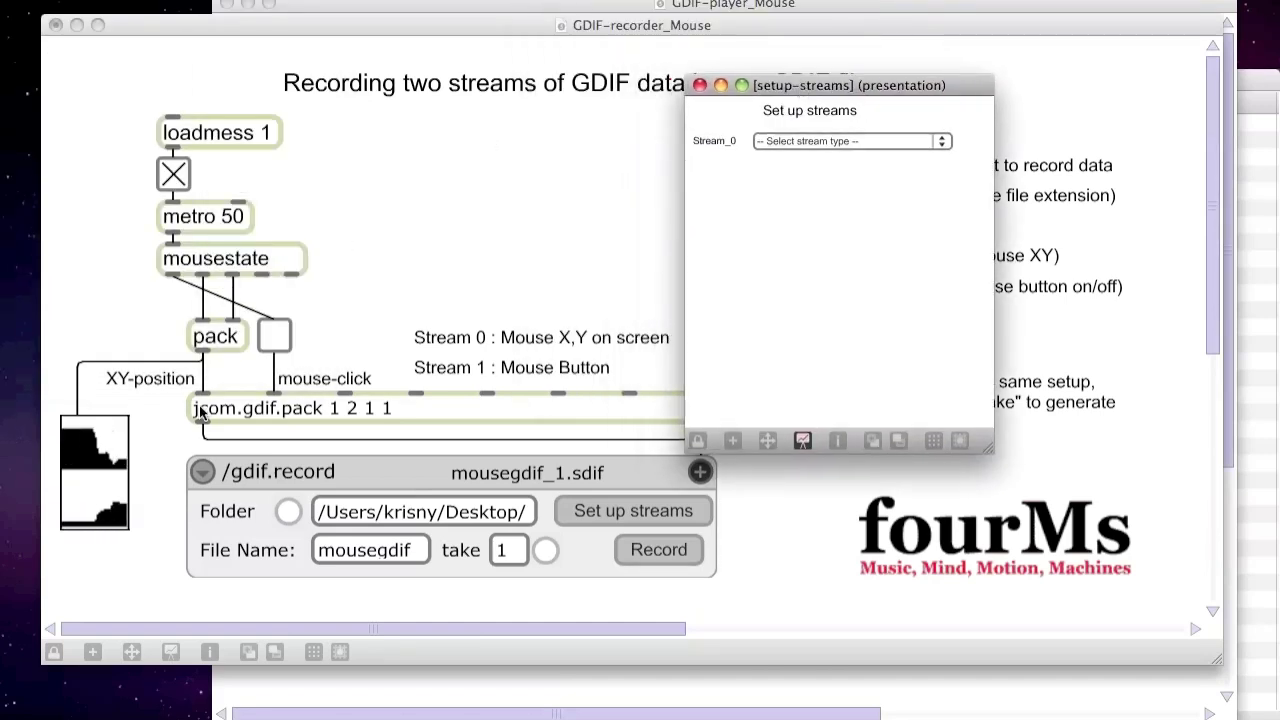
pyautogui.click(815, 140)
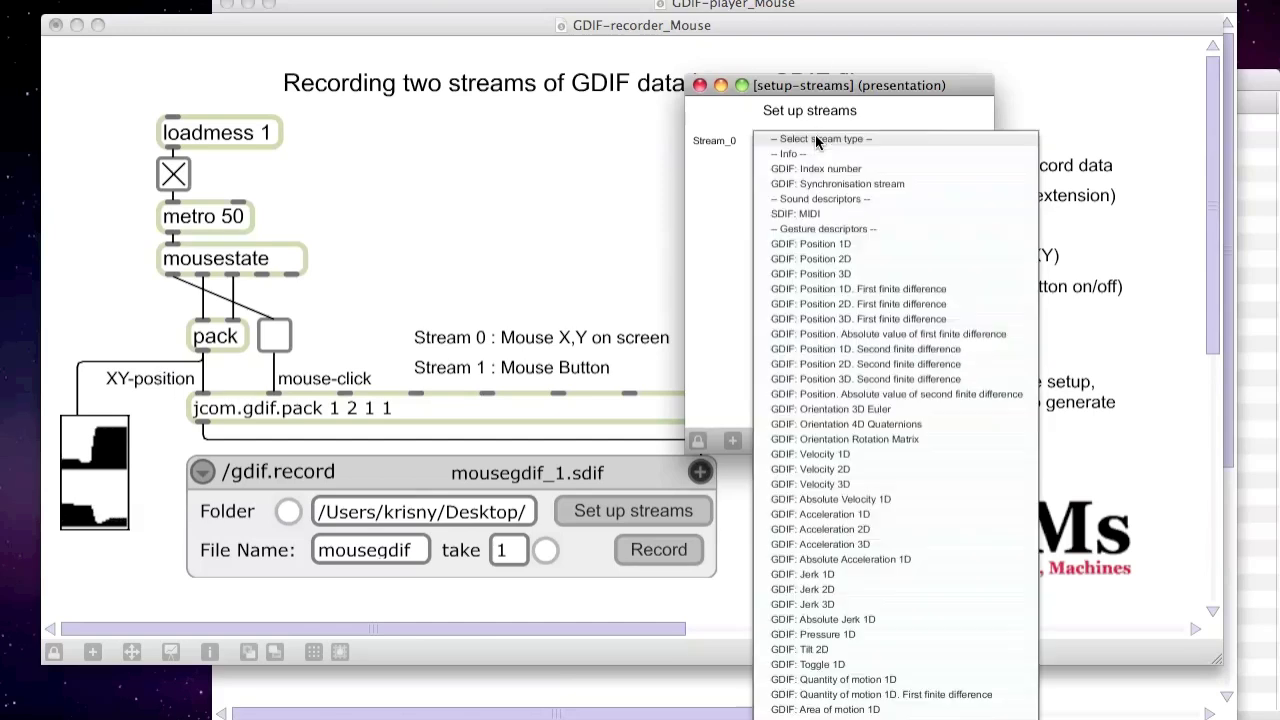
pyautogui.click(880, 262)
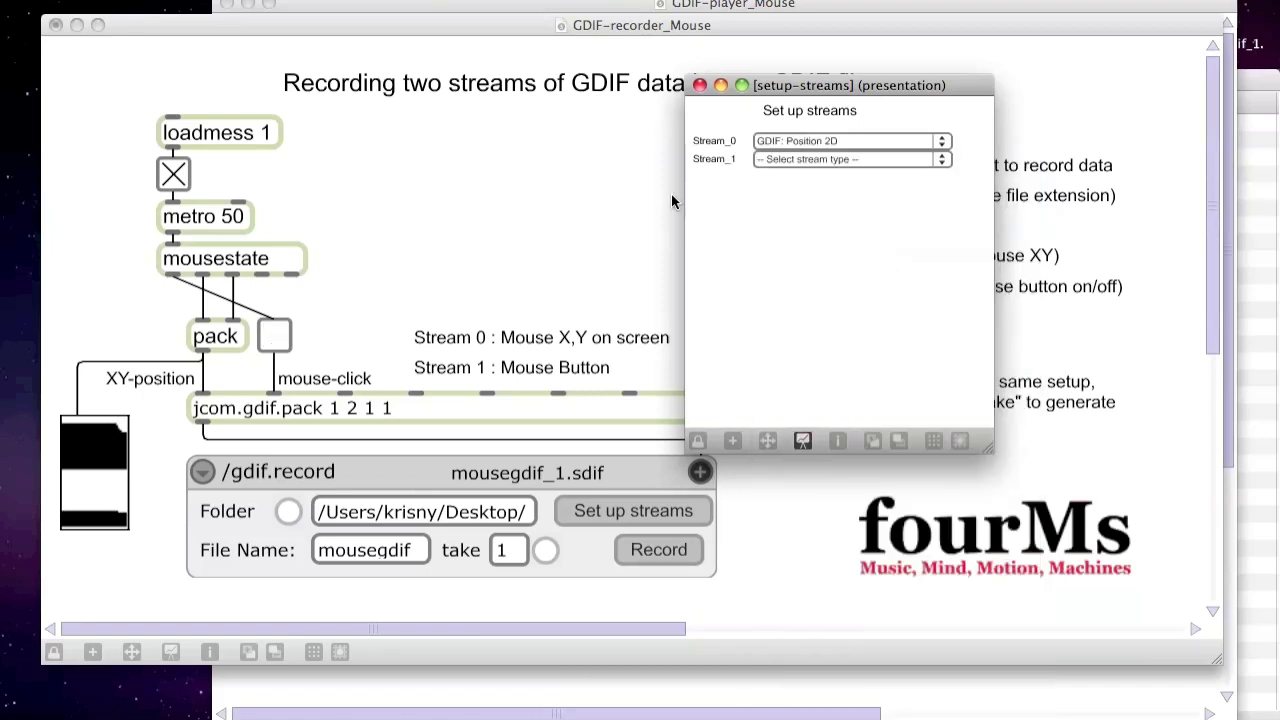
pyautogui.click(839, 159)
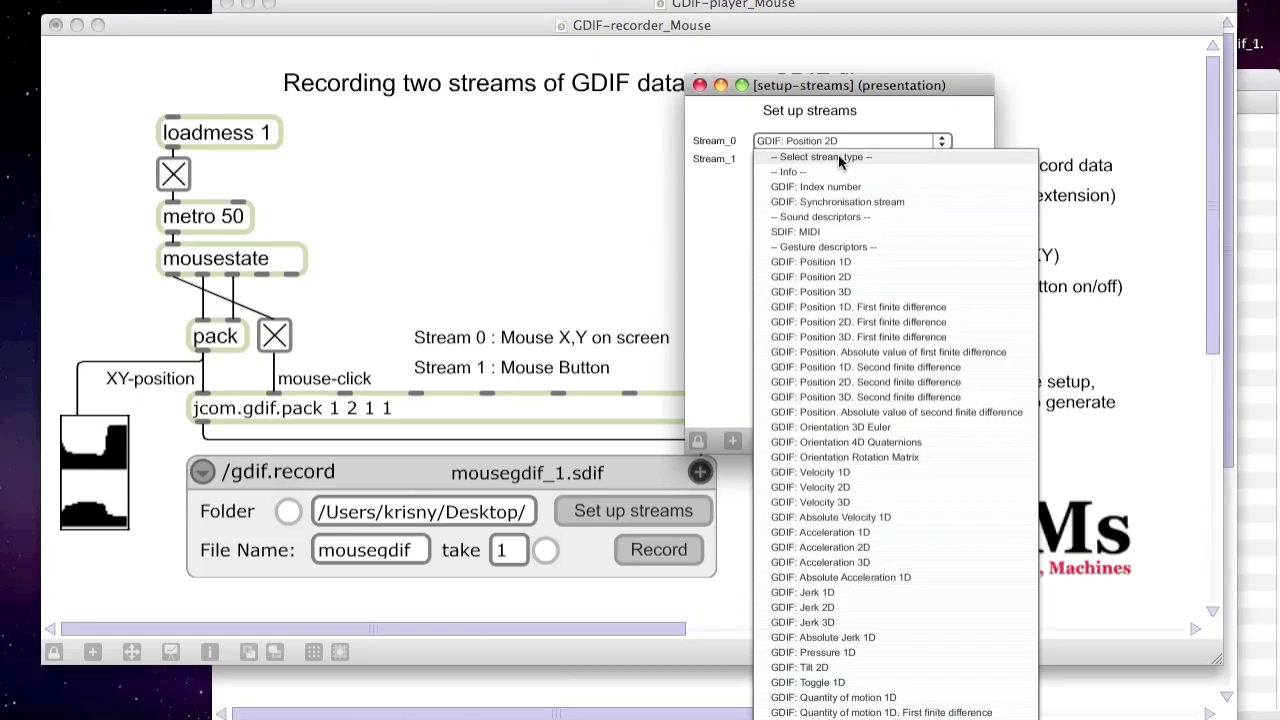
pyautogui.scroll(-2, 864, 428)
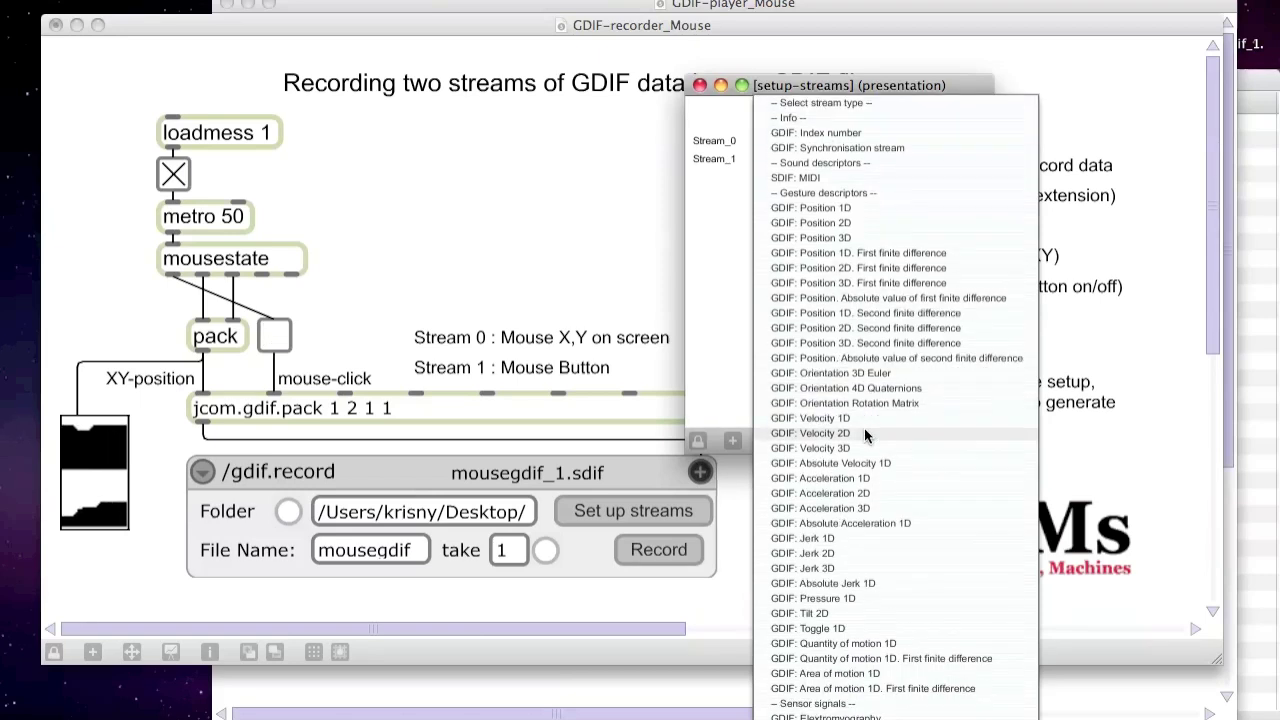
pyautogui.click(862, 634)
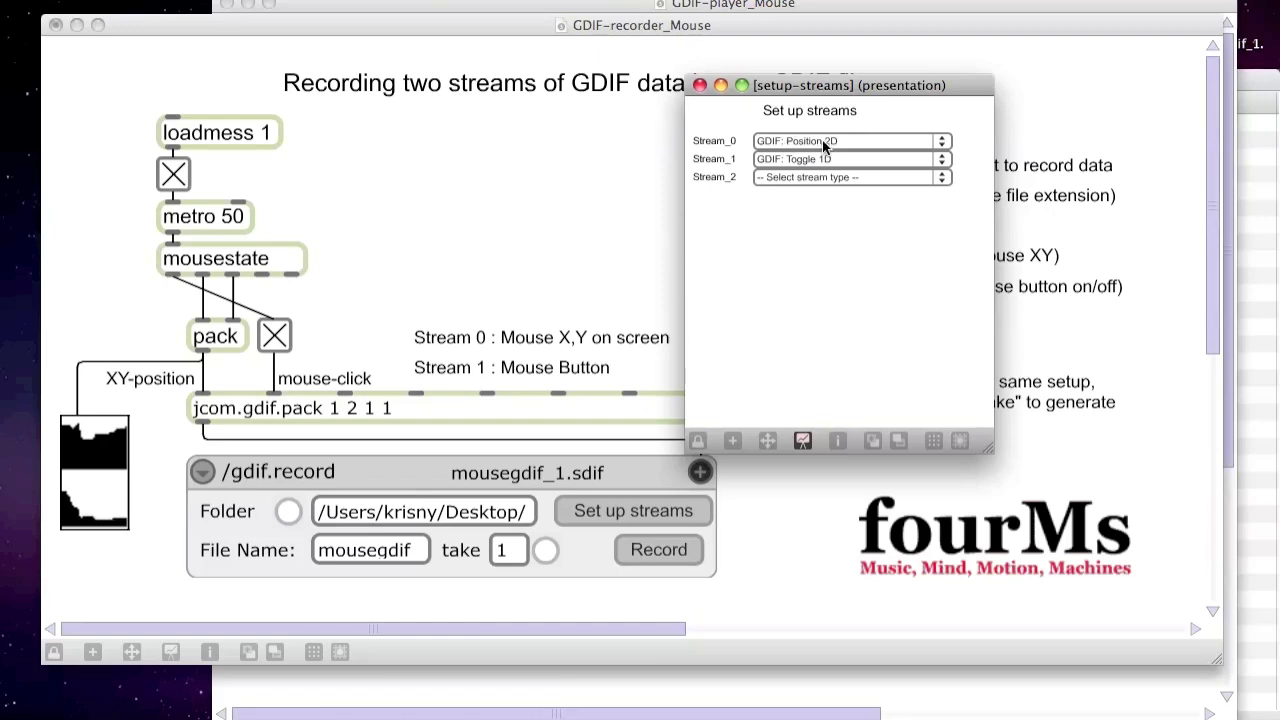
pyautogui.click(698, 85)
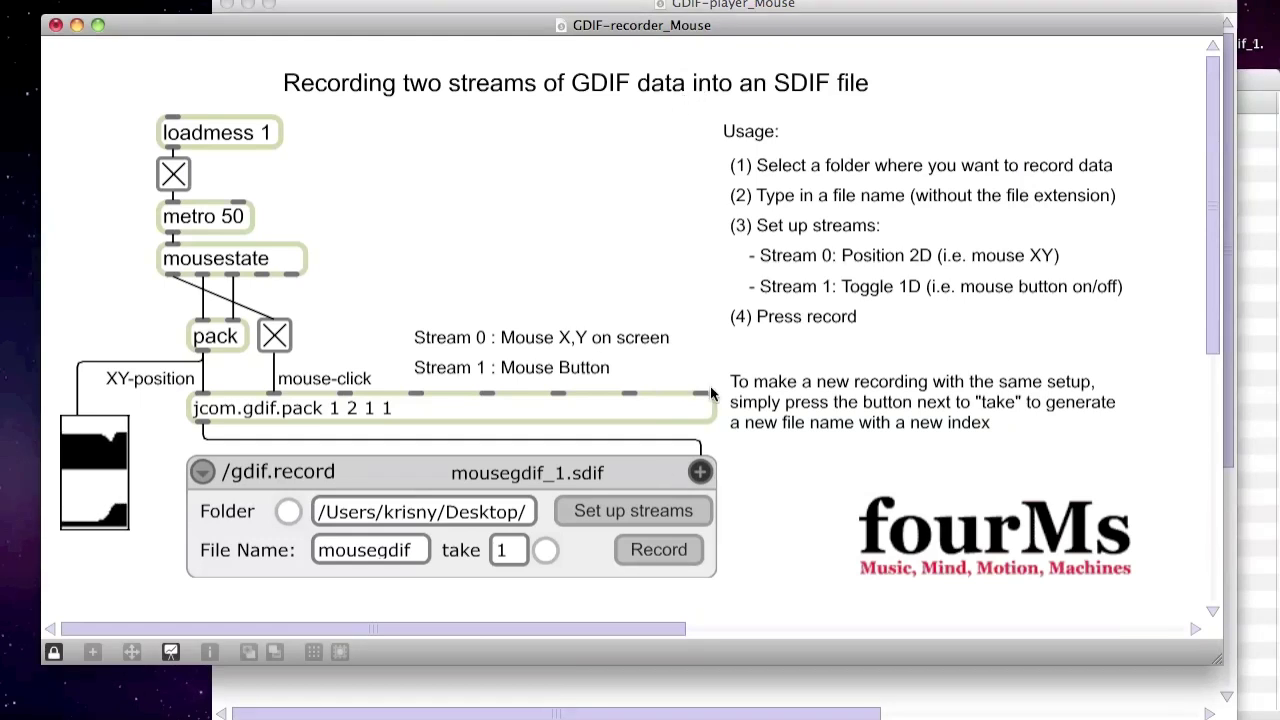
# Enter 'mouse posisjon and button' as the Setup description, then close the name-value tables
pyautogui.click(700, 473)
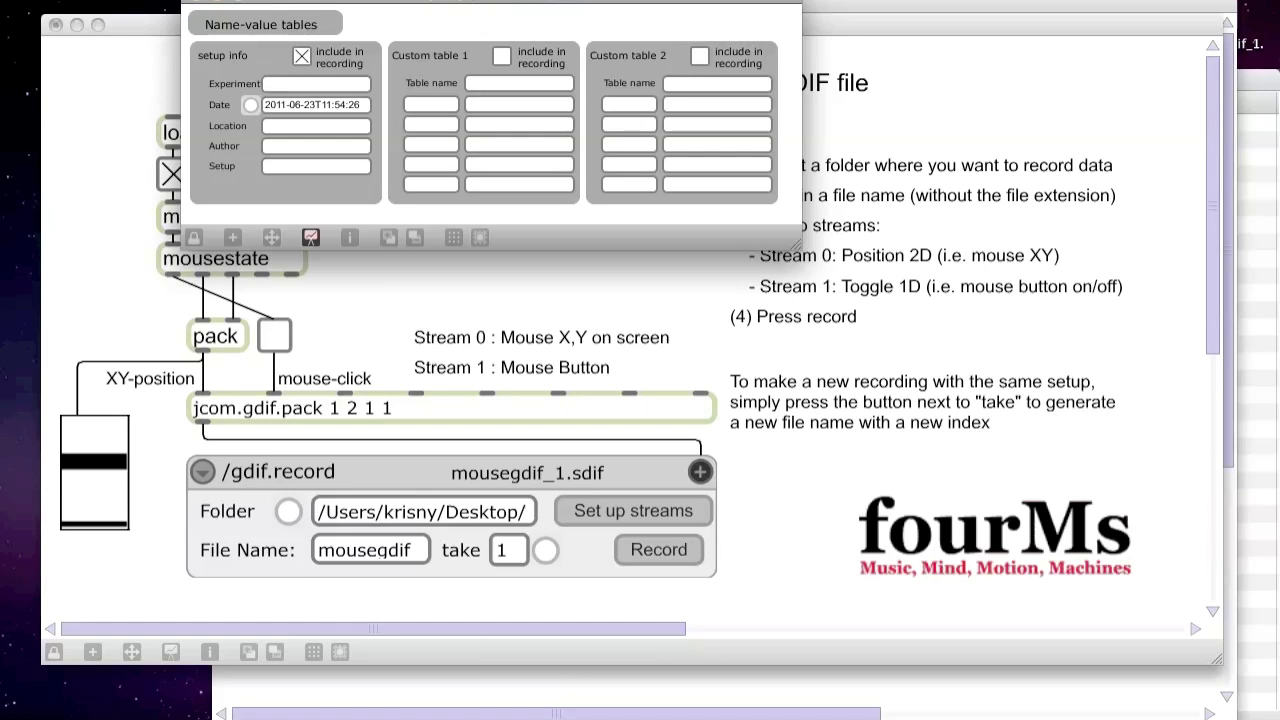
pyautogui.write('mous')
pyautogui.write('oslo')
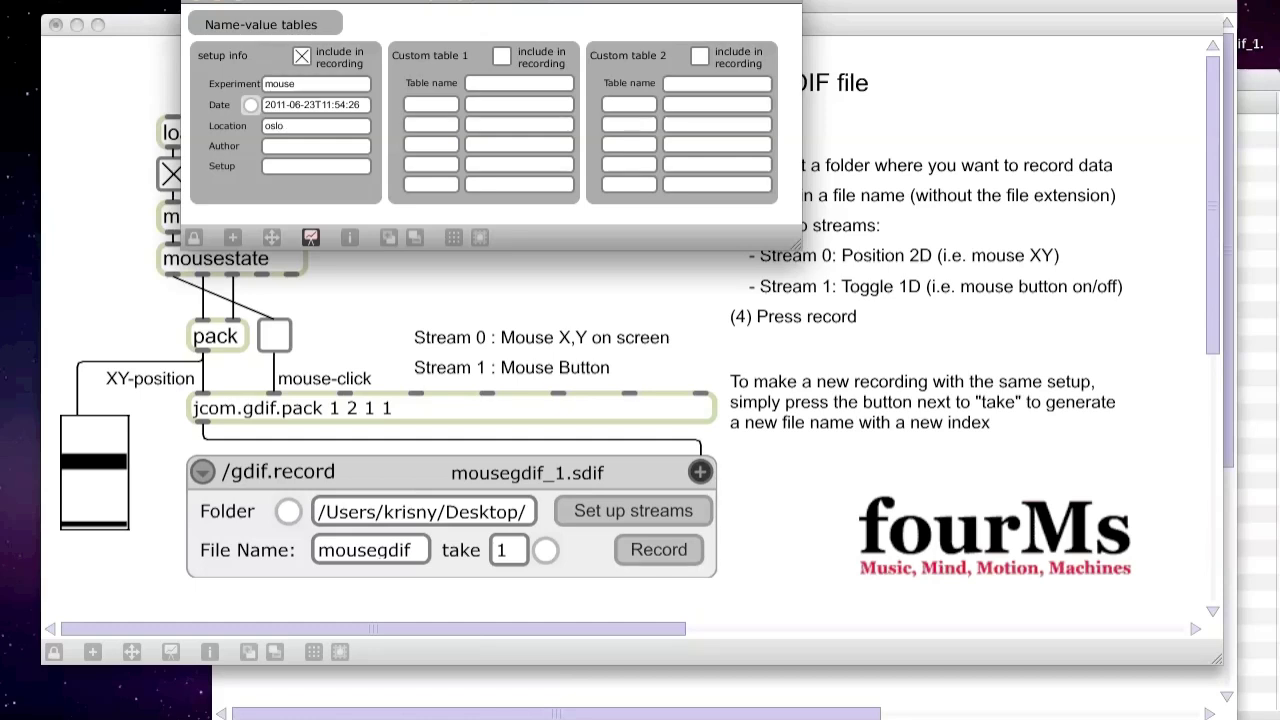
pyautogui.write('me')
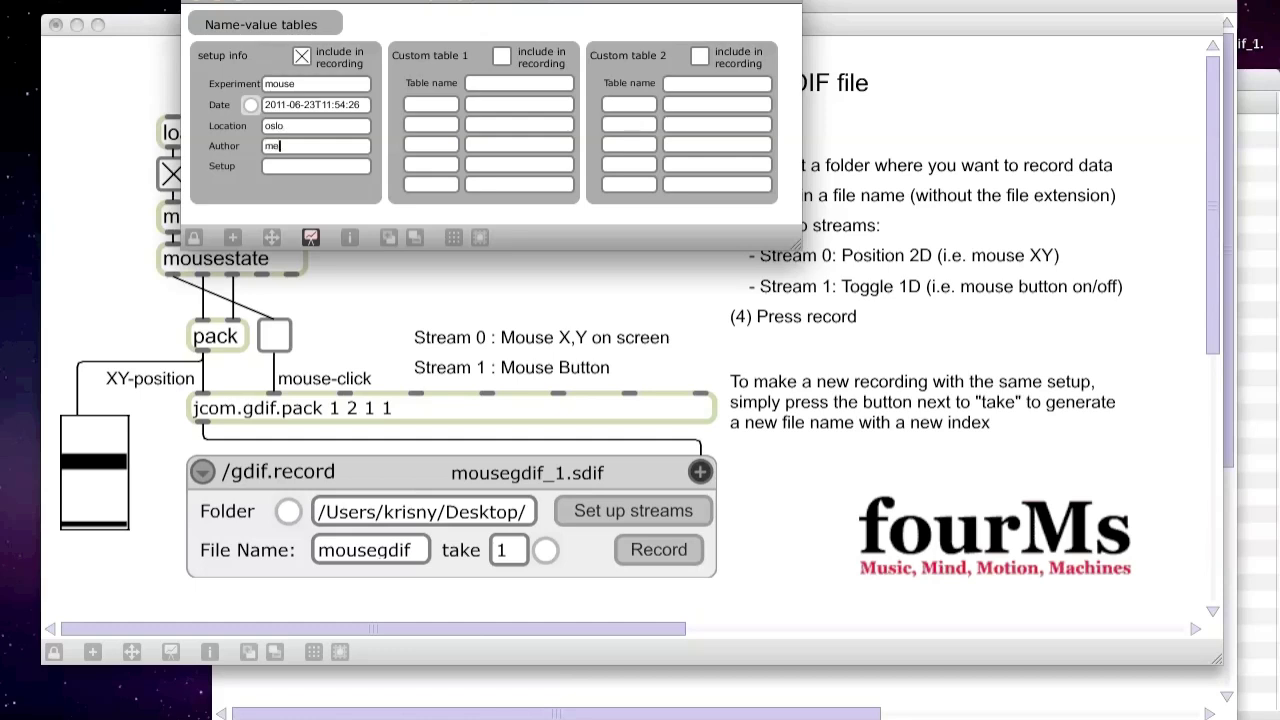
pyautogui.click(315, 166)
pyautogui.write('mouse posisjon and bu')
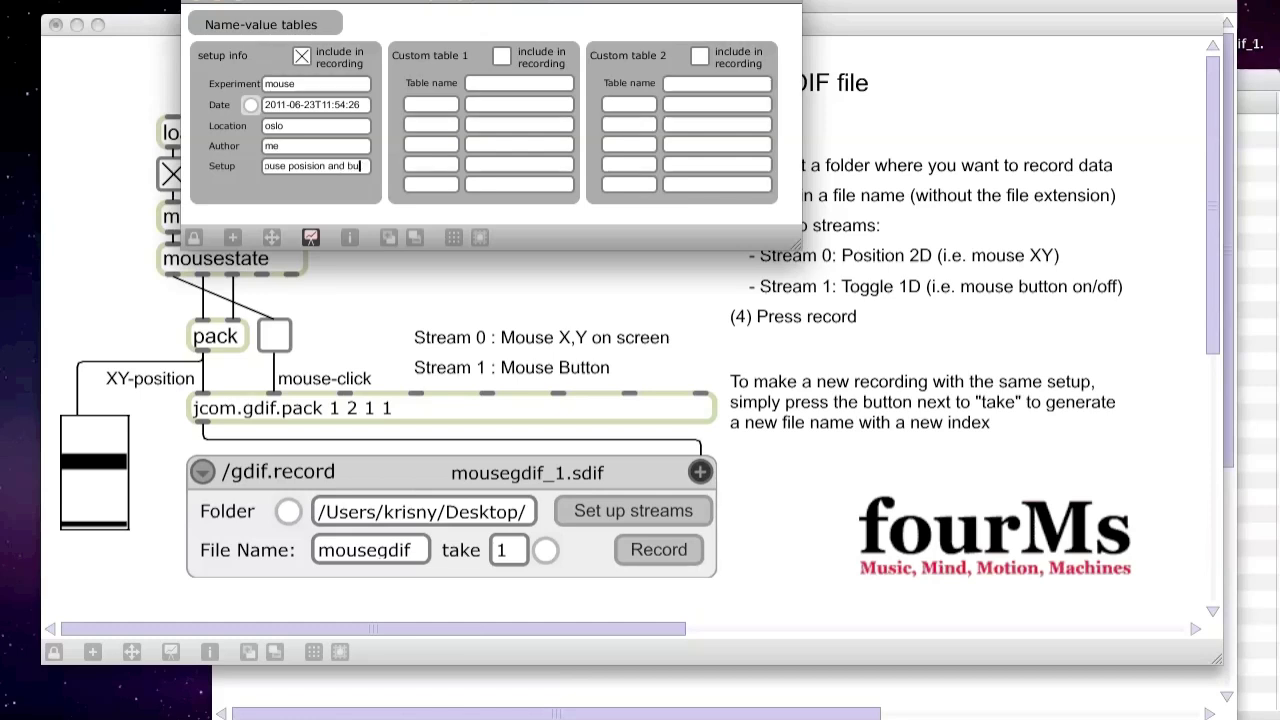
pyautogui.write('tton')
pyautogui.press('Return')
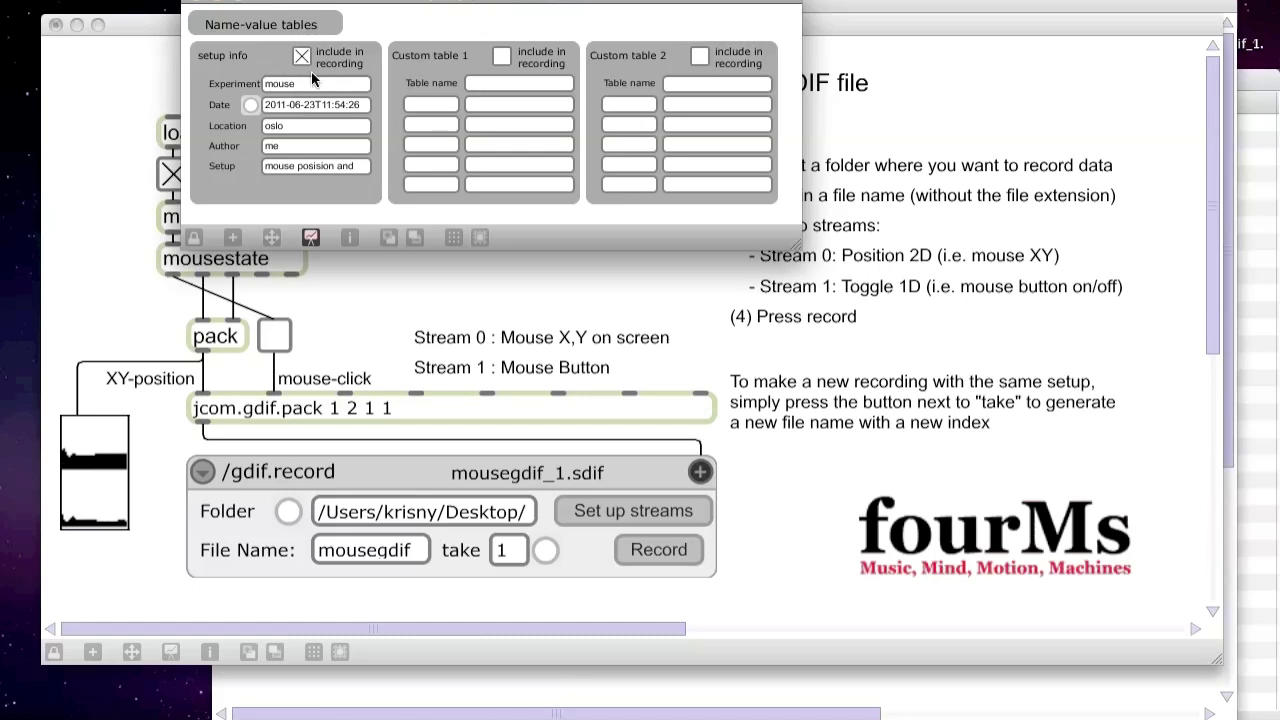
pyautogui.click(198, 4)
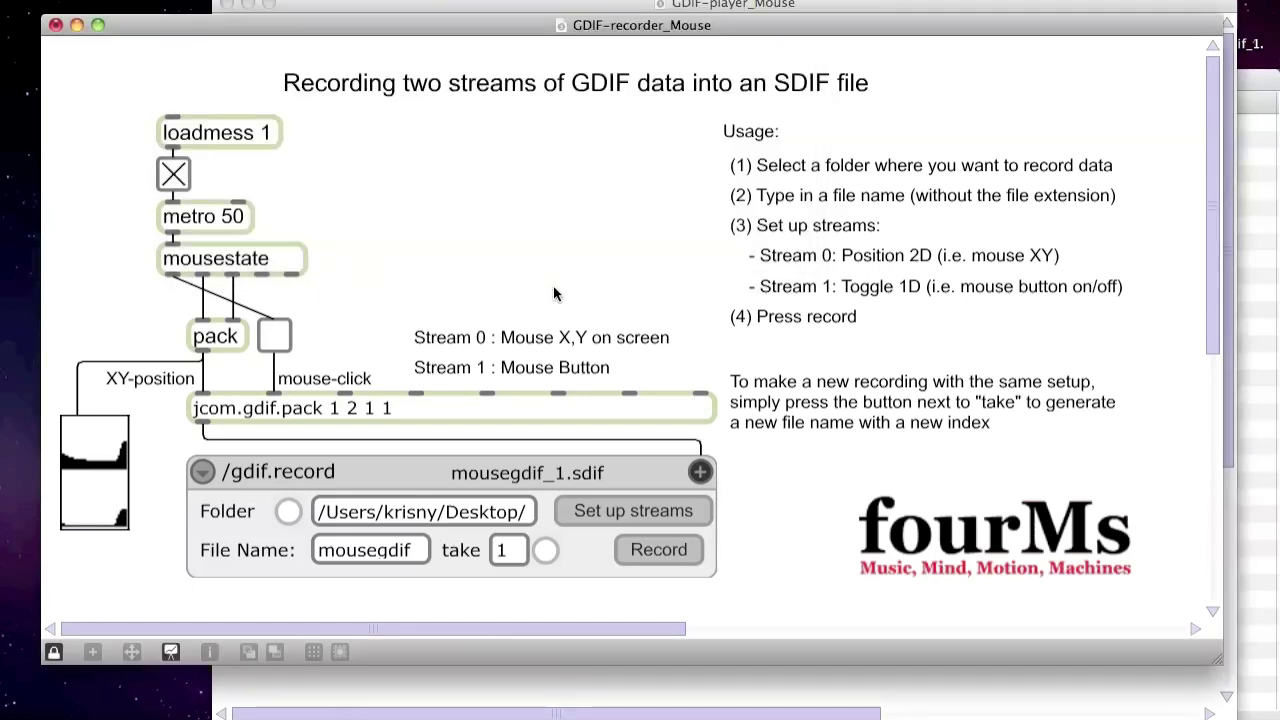
# Start recording, drag and click the mouse across the screen, then stop recording
pyautogui.click(655, 548)
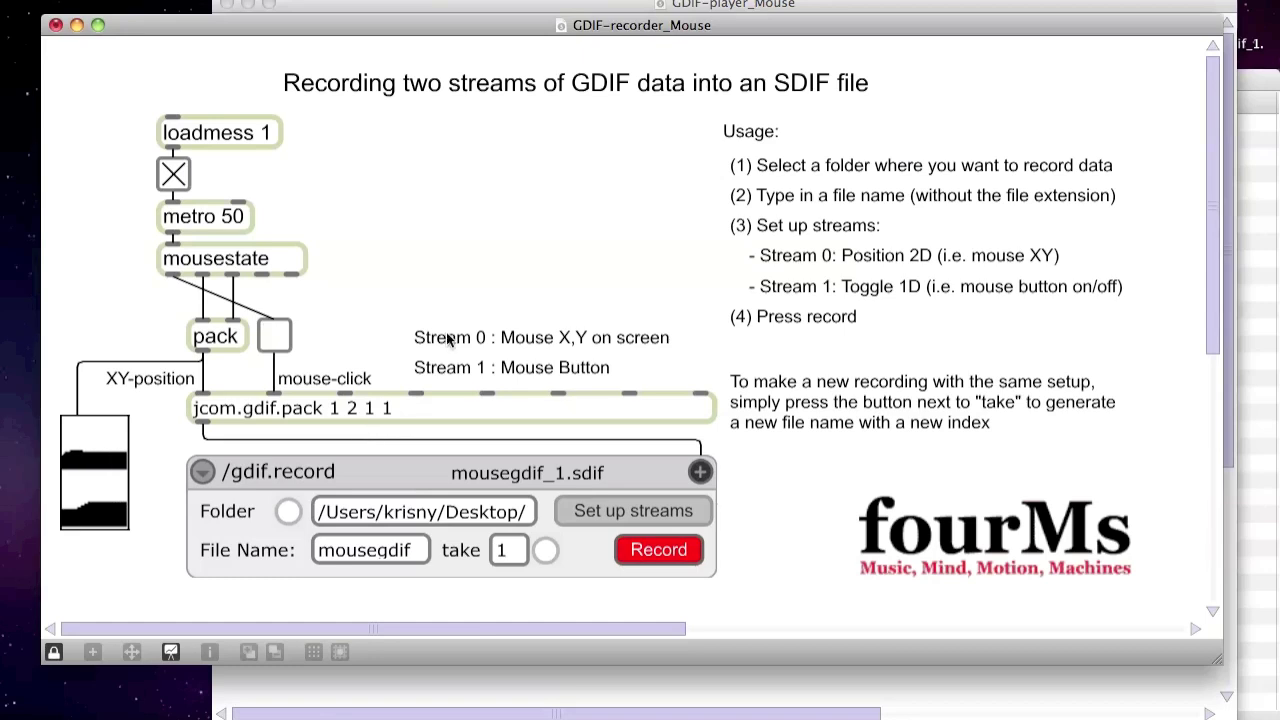
pyautogui.moveTo(489, 190)
pyautogui.mouseDown()
pyautogui.moveTo(489, 386)
pyautogui.moveTo(489, 350)
pyautogui.mouseUp()
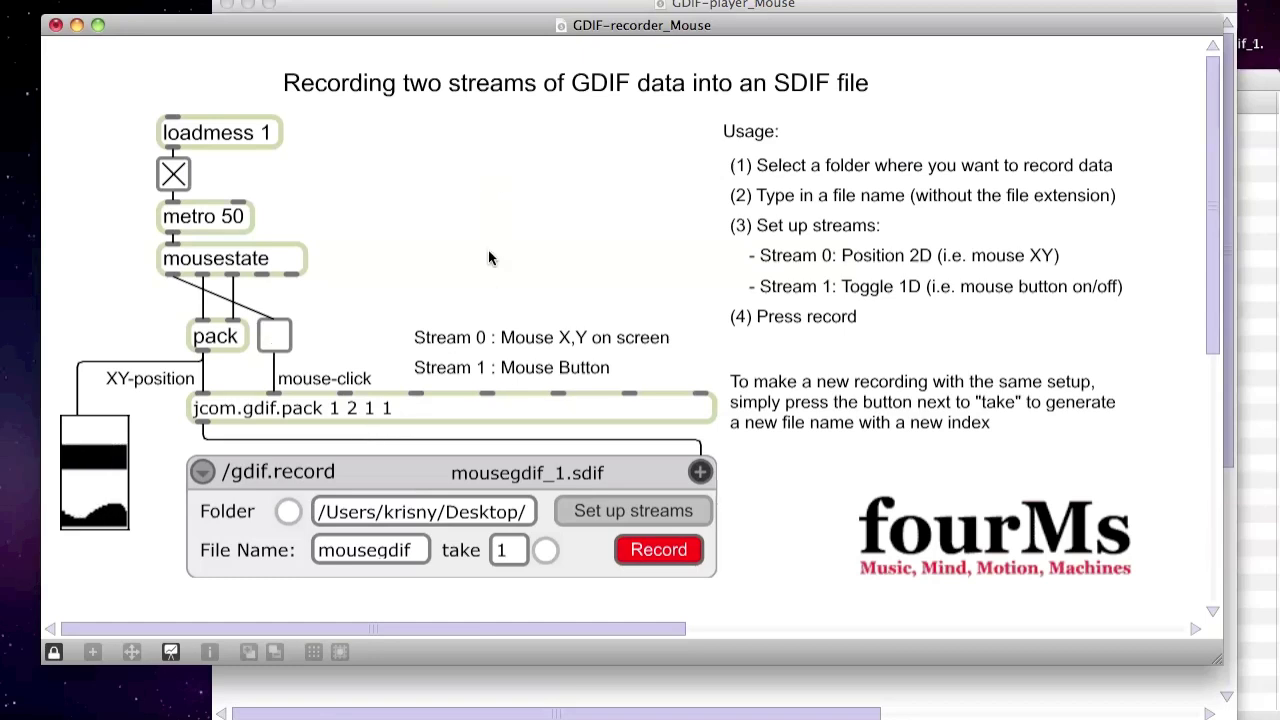
pyautogui.moveTo(505, 160)
pyautogui.mouseDown()
pyautogui.moveTo(542, 138)
pyautogui.moveTo(651, 239)
pyautogui.moveTo(567, 384)
pyautogui.moveTo(508, 379)
pyautogui.moveTo(533, 354)
pyautogui.mouseUp()
pyautogui.moveTo(765, 140); pyautogui.dragTo(764, 387)
pyautogui.moveTo(890, 170); pyautogui.dragTo(890, 182)
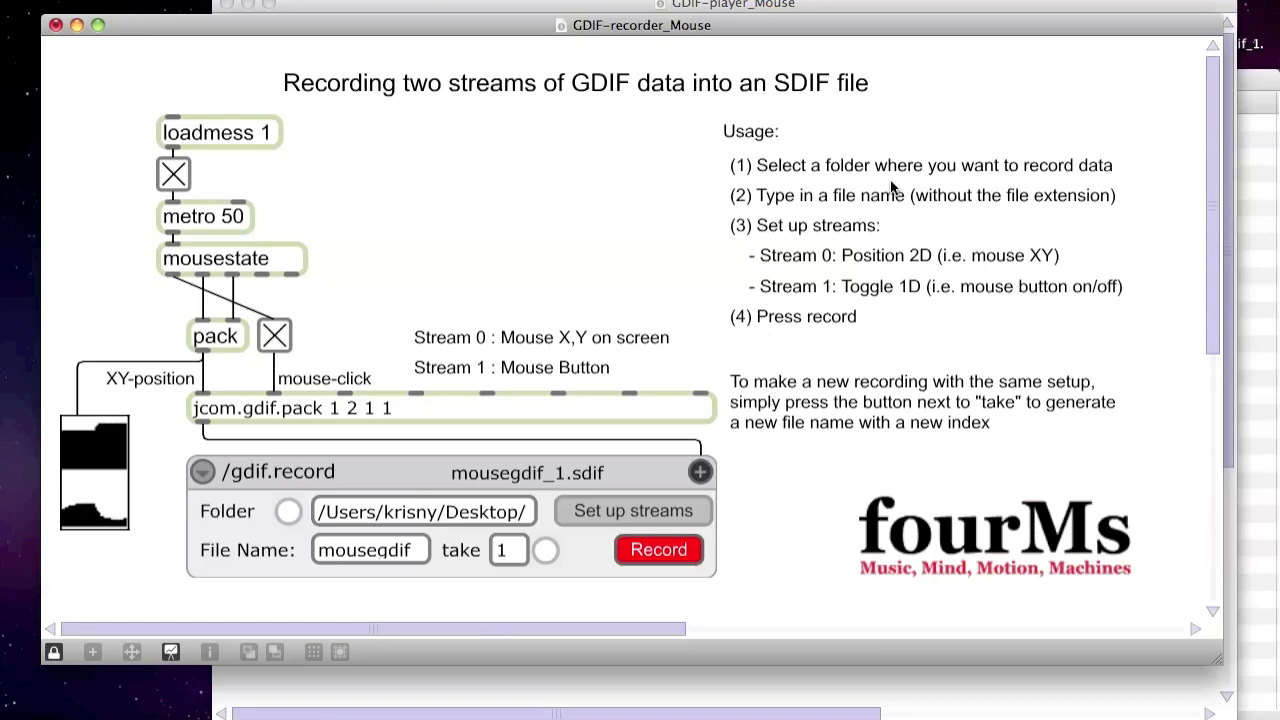
pyautogui.moveTo(901, 366); pyautogui.dragTo(903, 358)
pyautogui.moveTo(905, 227)
pyautogui.mouseDown()
pyautogui.moveTo(932, 238)
pyautogui.moveTo(938, 152)
pyautogui.moveTo(955, 130)
pyautogui.mouseUp()
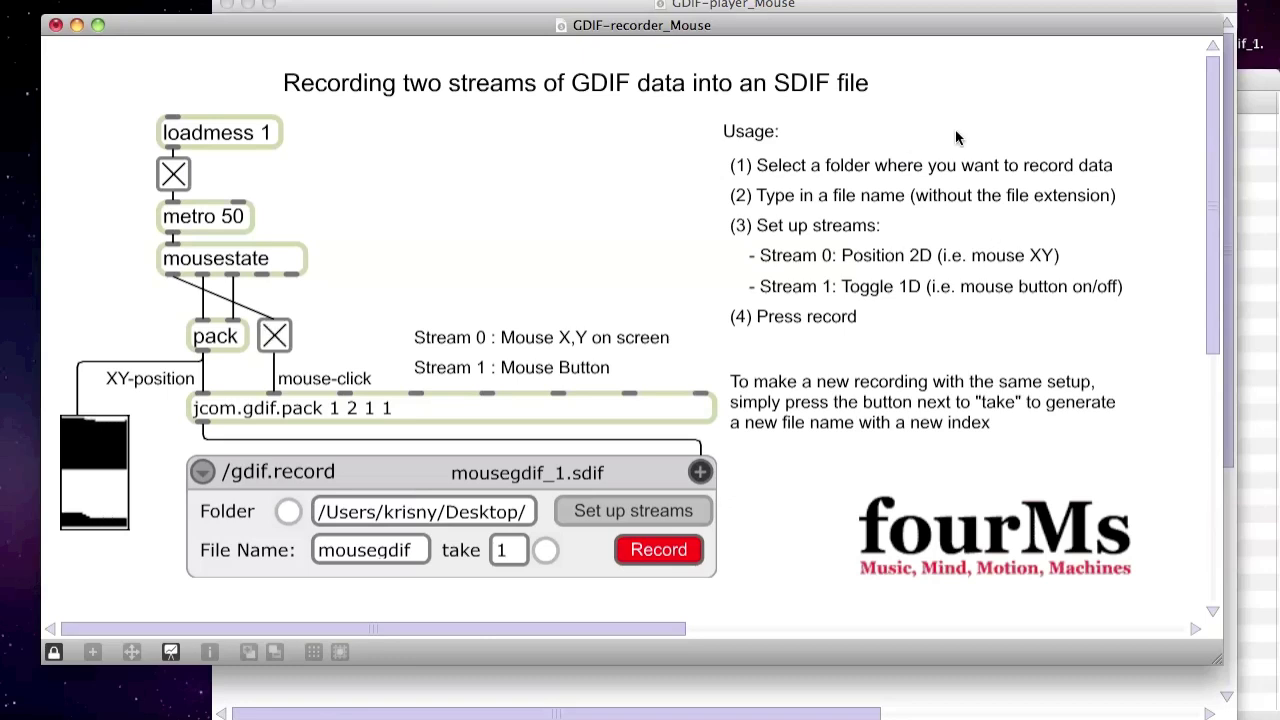
pyautogui.moveTo(1090, 118); pyautogui.dragTo(1060, 150)
pyautogui.moveTo(744, 469)
pyautogui.mouseDown()
pyautogui.moveTo(752, 481)
pyautogui.moveTo(877, 462)
pyautogui.mouseUp()
pyautogui.click(937, 525)
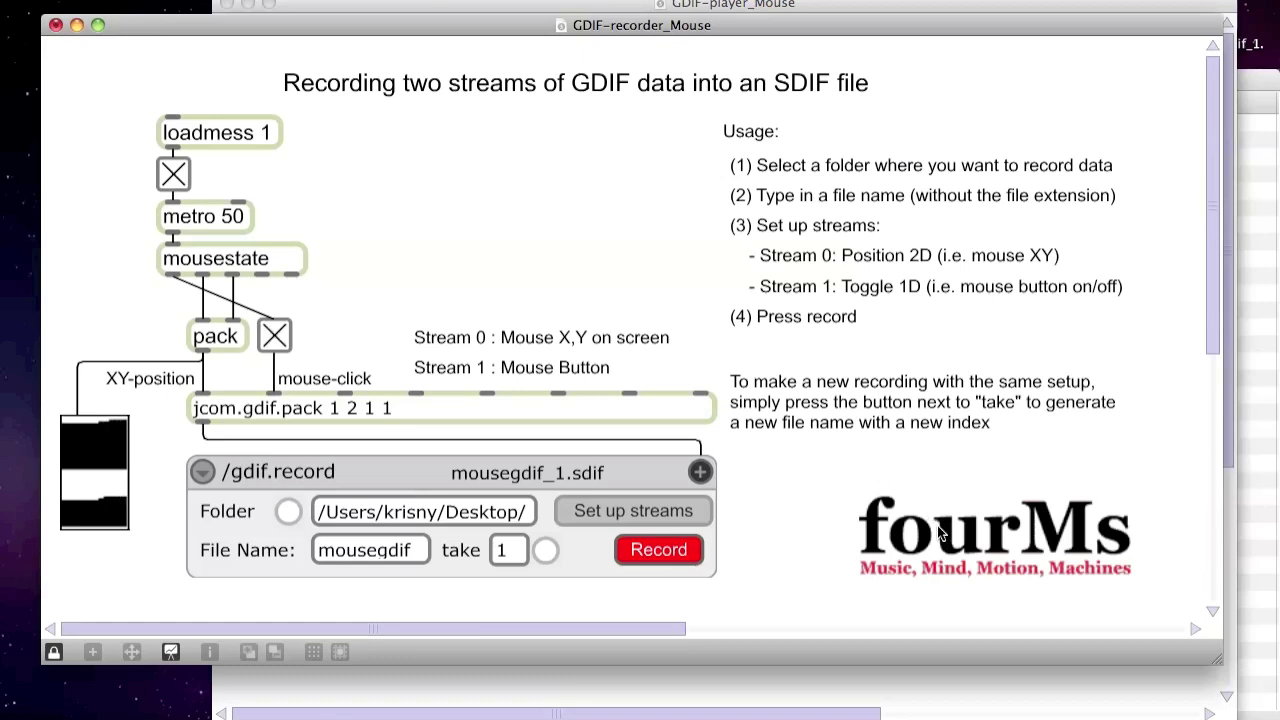
pyautogui.moveTo(700, 624)
pyautogui.mouseDown()
pyautogui.moveTo(605, 559)
pyautogui.moveTo(600, 521)
pyautogui.mouseUp()
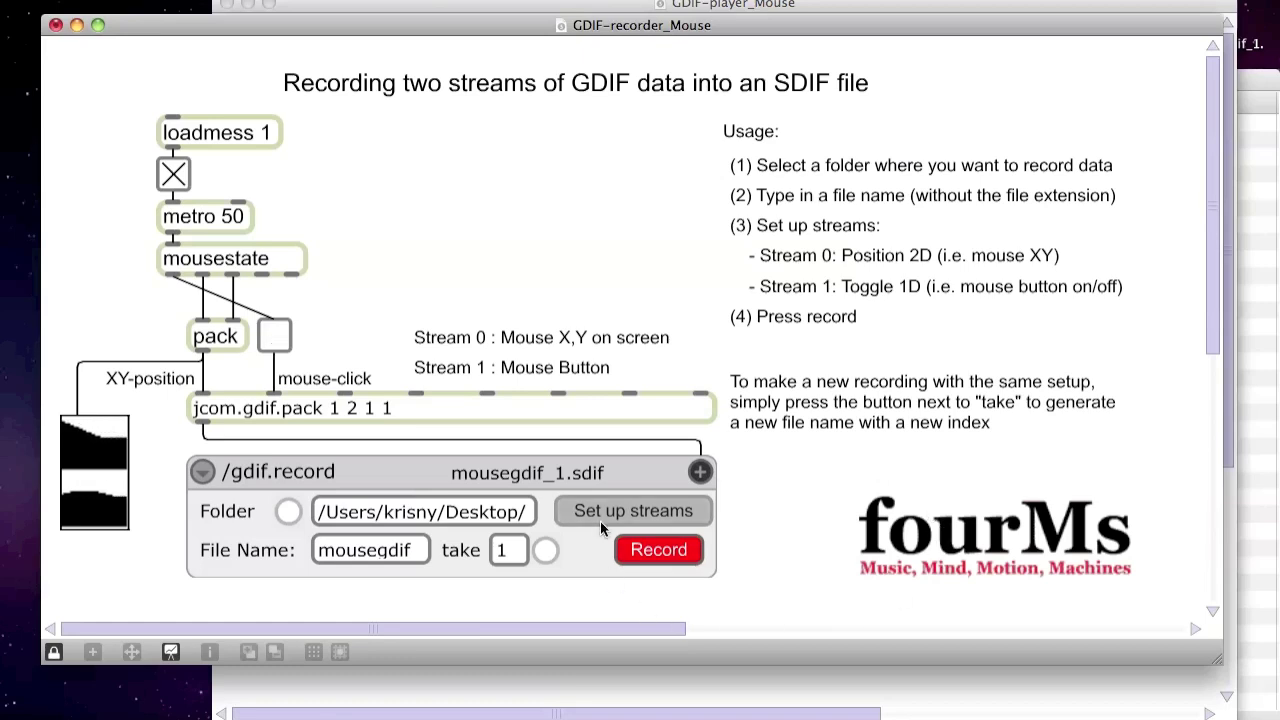
pyautogui.click(641, 548)
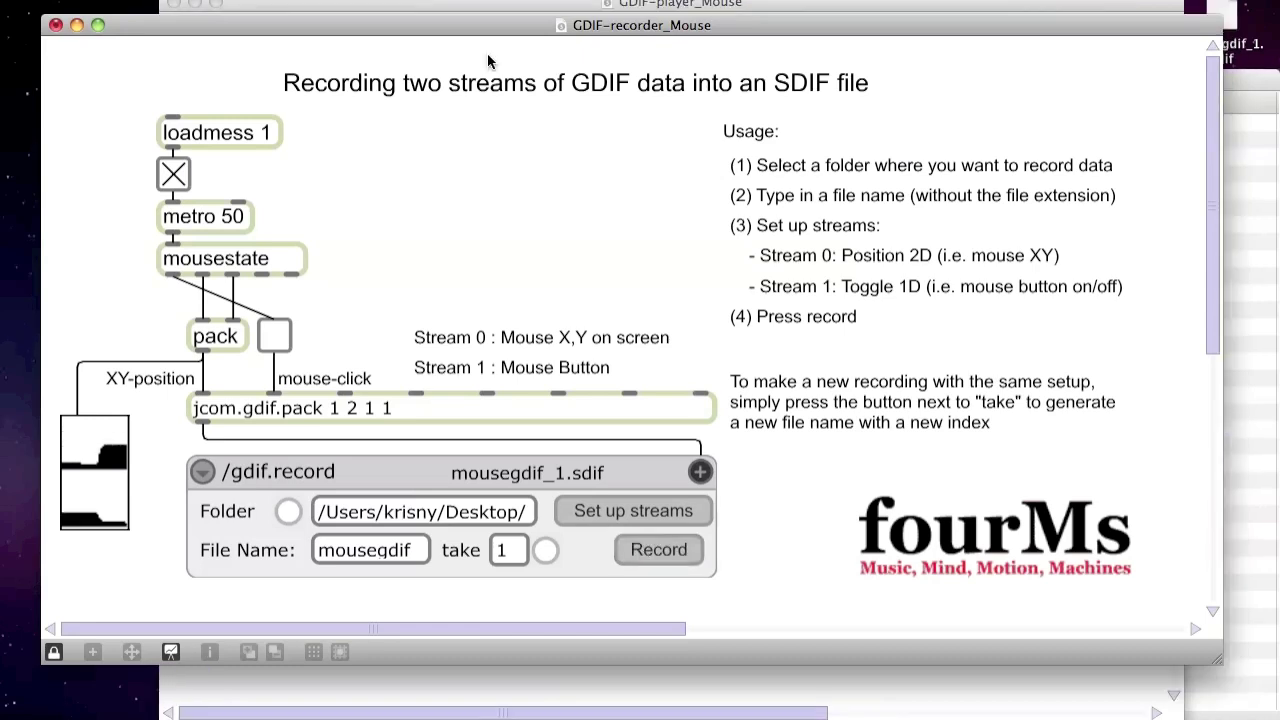
# Load mousegdif_1.sdif from the Desktop into GDIF-player_Mouse and show its stream info in the Max window
pyautogui.click(517, 5)
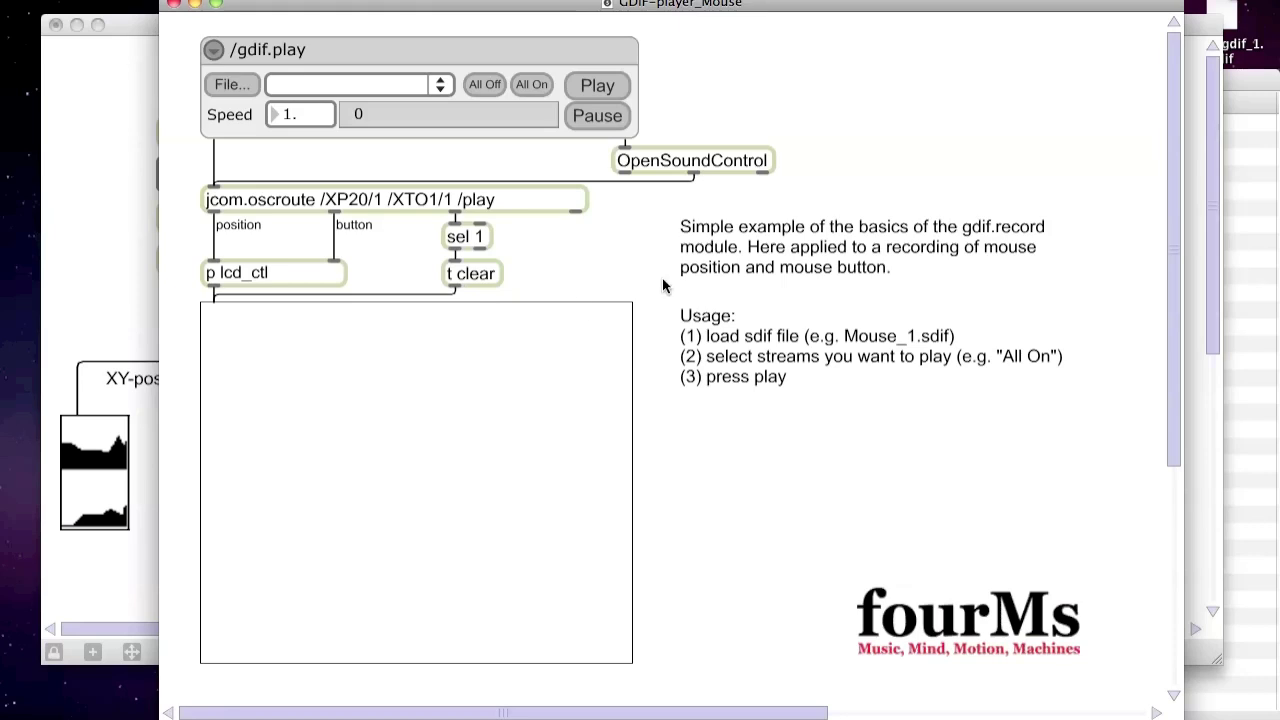
pyautogui.click(245, 88)
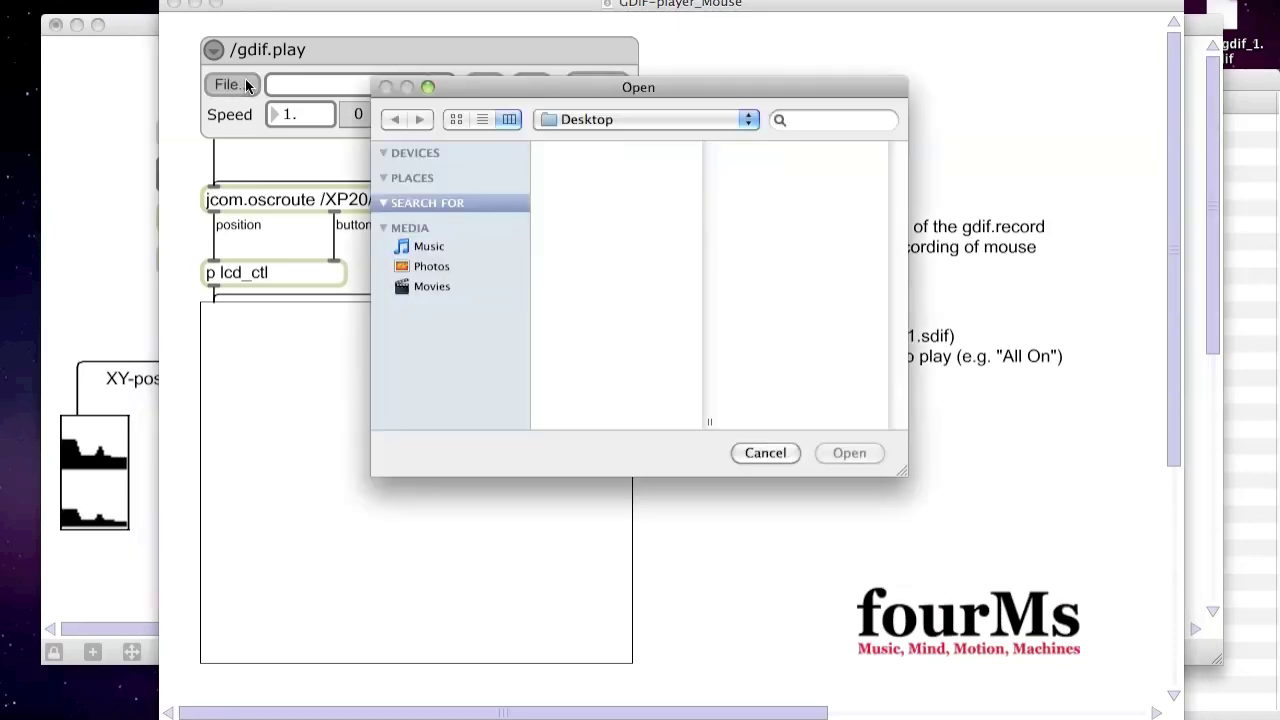
pyautogui.scroll(-5, 618, 307)
pyautogui.scroll(1, 587, 236)
pyautogui.click(596, 168)
pyautogui.click(848, 452)
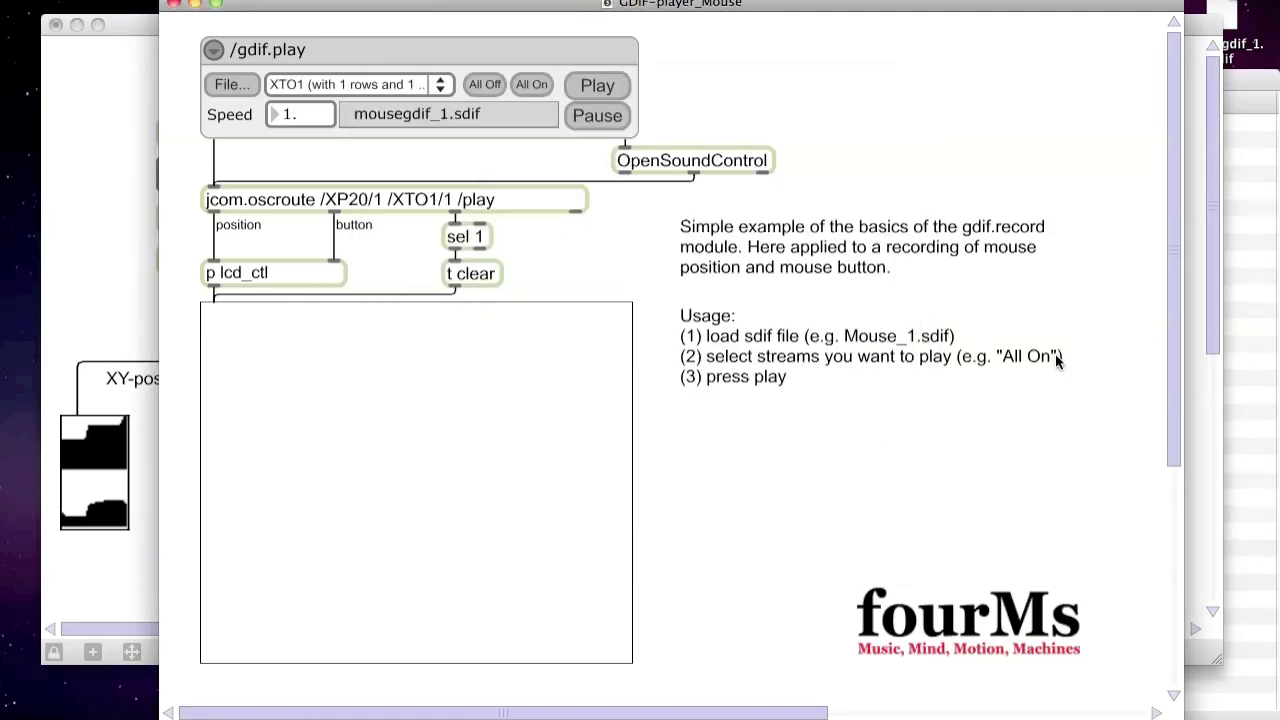
pyautogui.click(1237, 225)
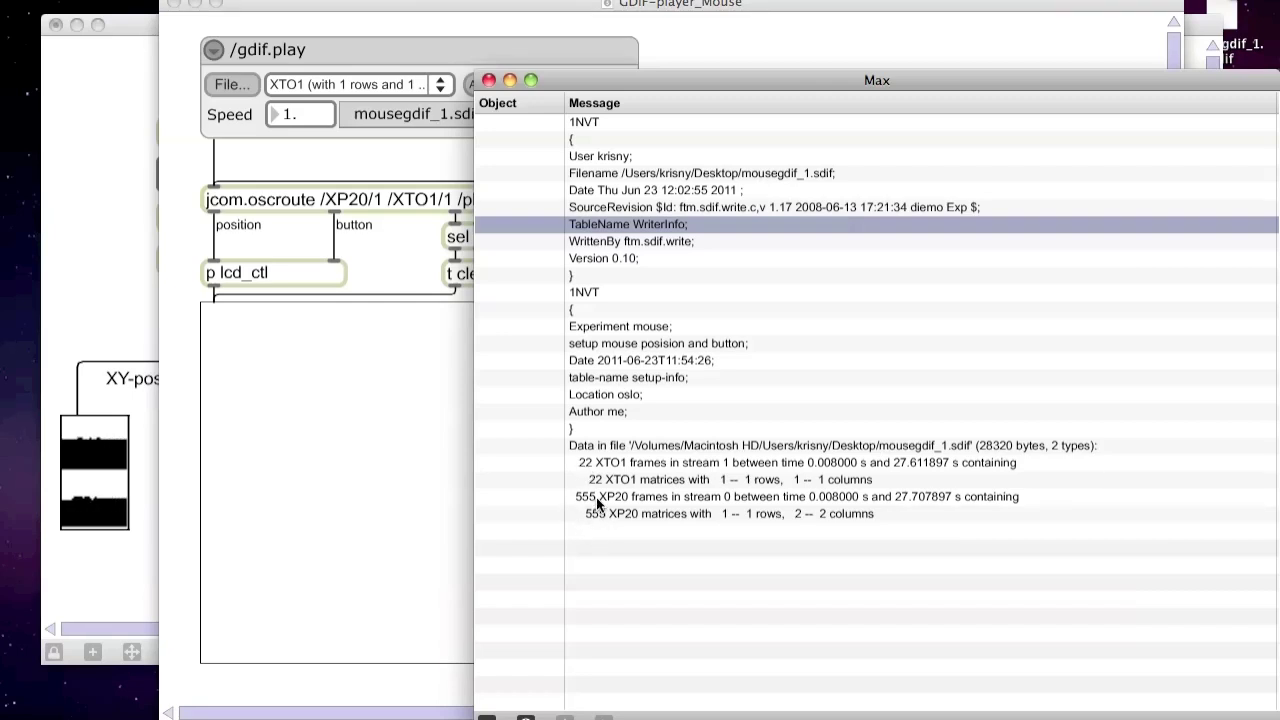
# Bring the GDIF-player_Mouse patch in front of the Max console
pyautogui.click(400, 257)
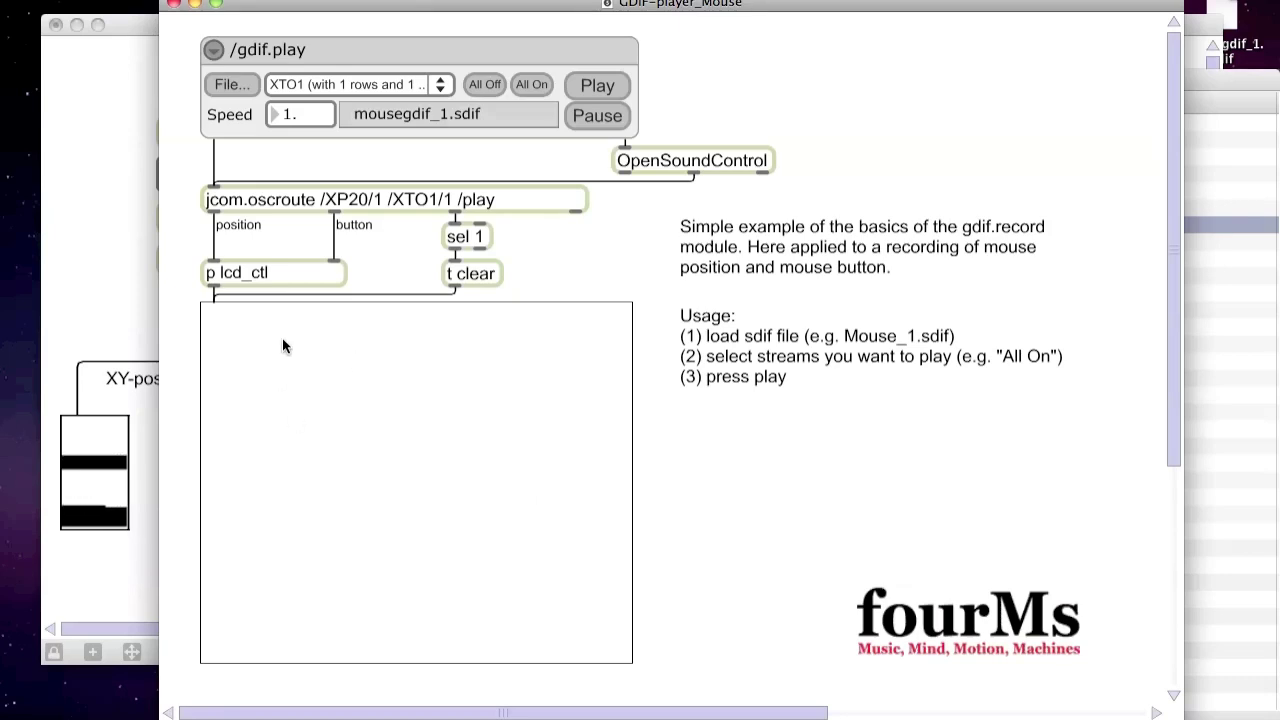
# Tick the XP20 position stream in the gdif.play stream list alongside XTO1
pyautogui.click(444, 82)
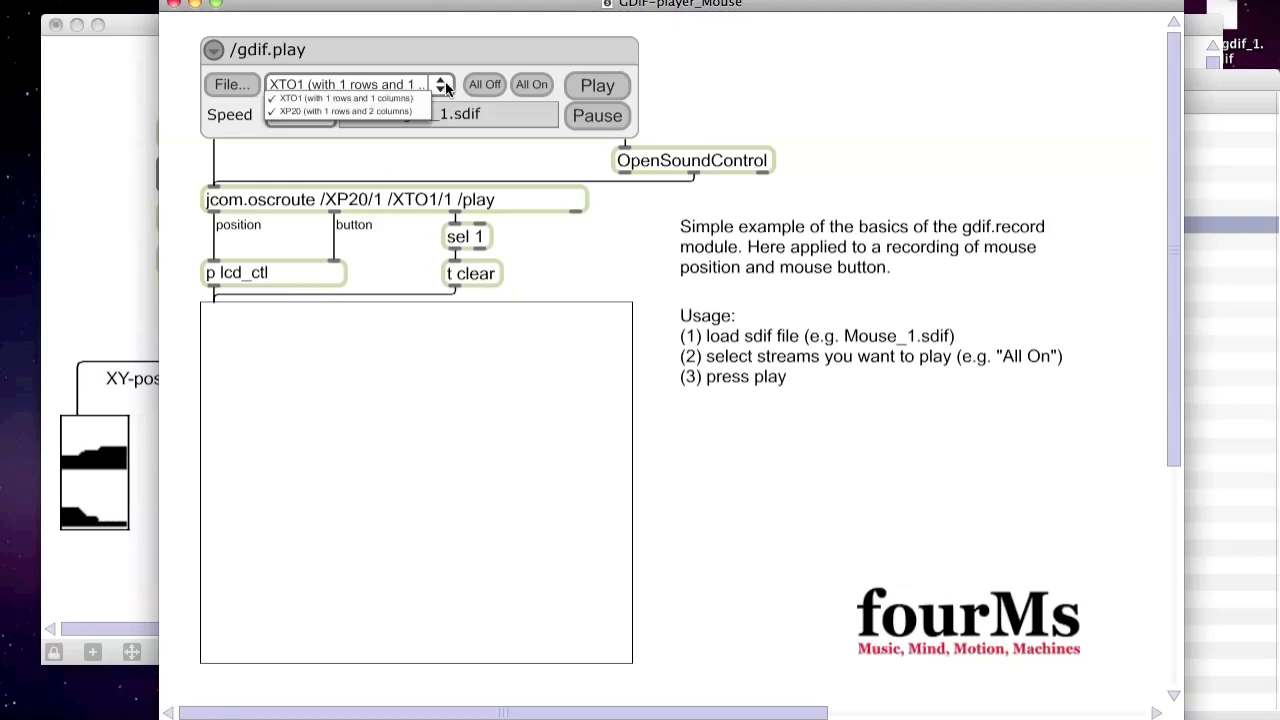
pyautogui.click(307, 103)
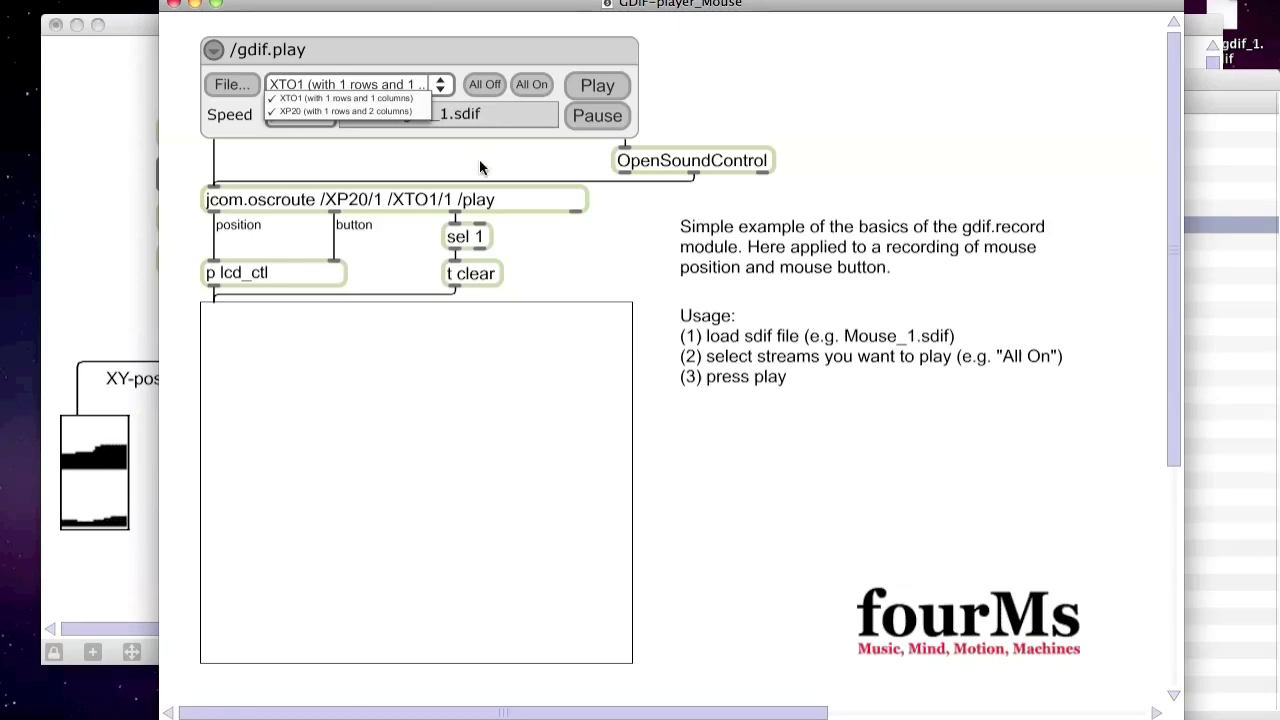